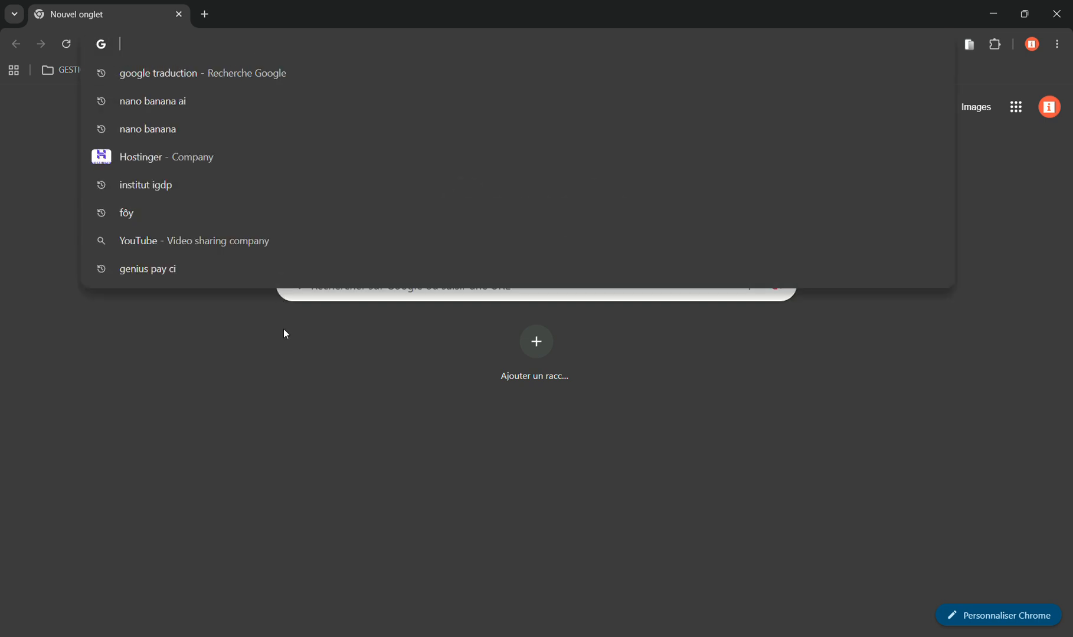
- Open the igrise.com website and go to its login page
click(308, 458)
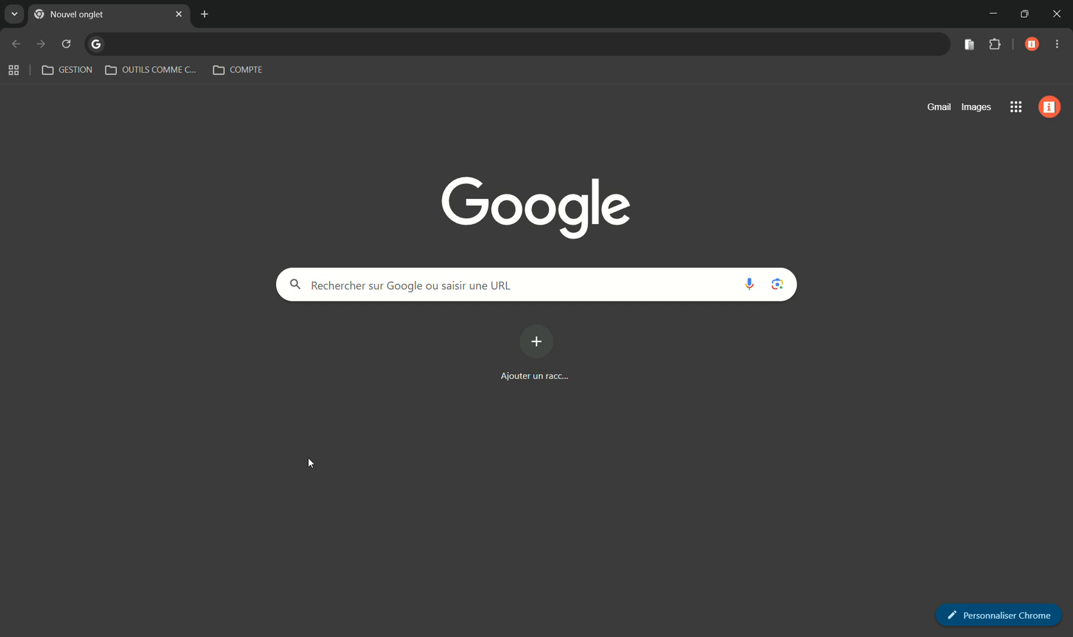
click(227, 47)
text(igr)
key(Return)
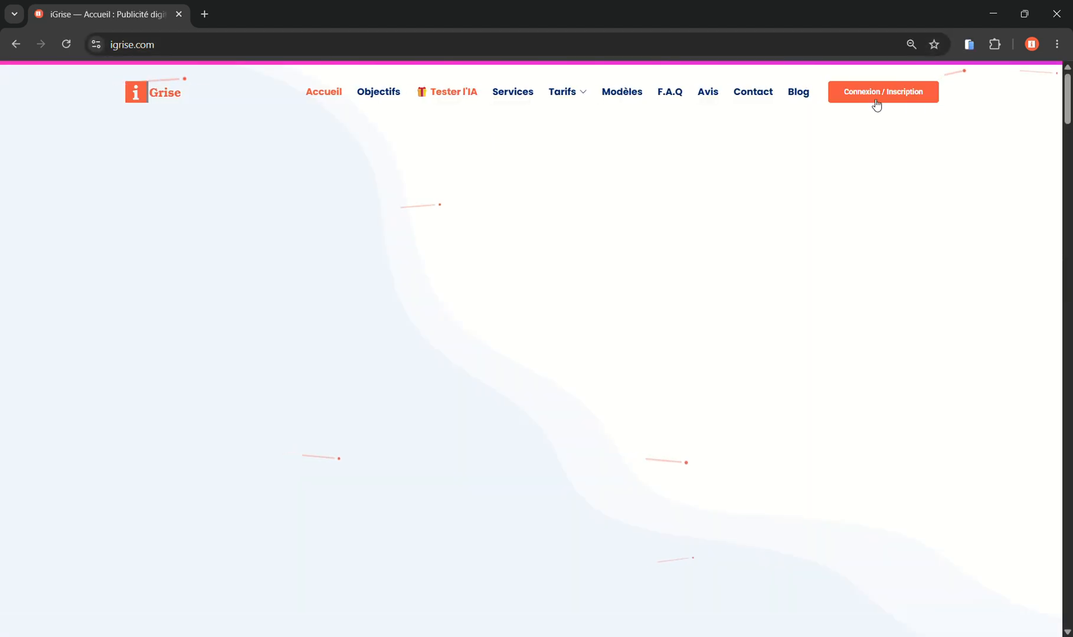
click(874, 102)
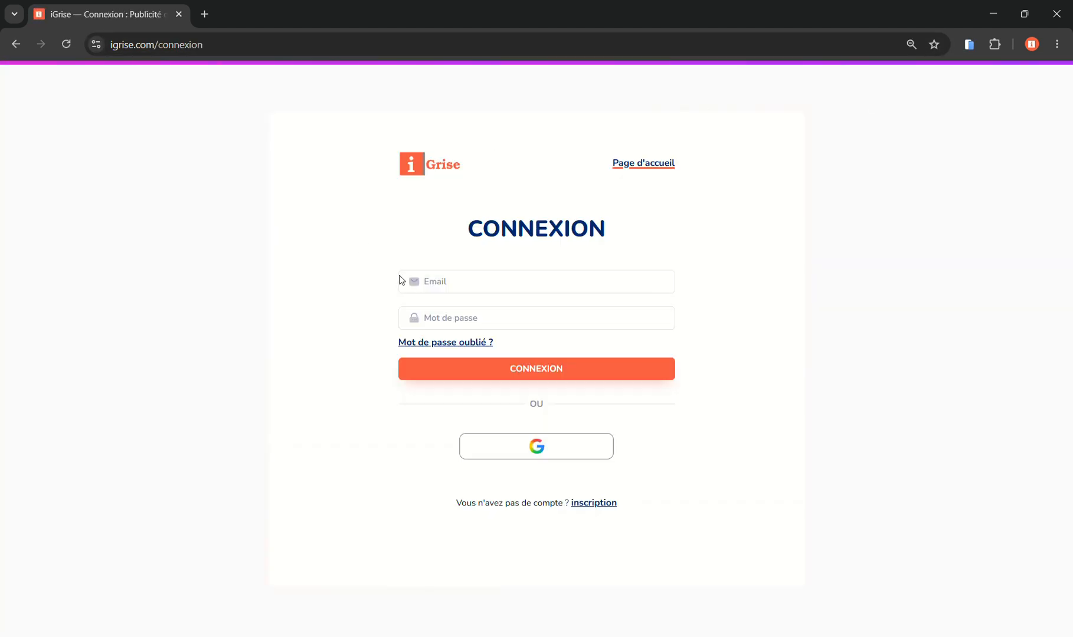
- Sign in with the account e-mail and the account password
click(443, 289)
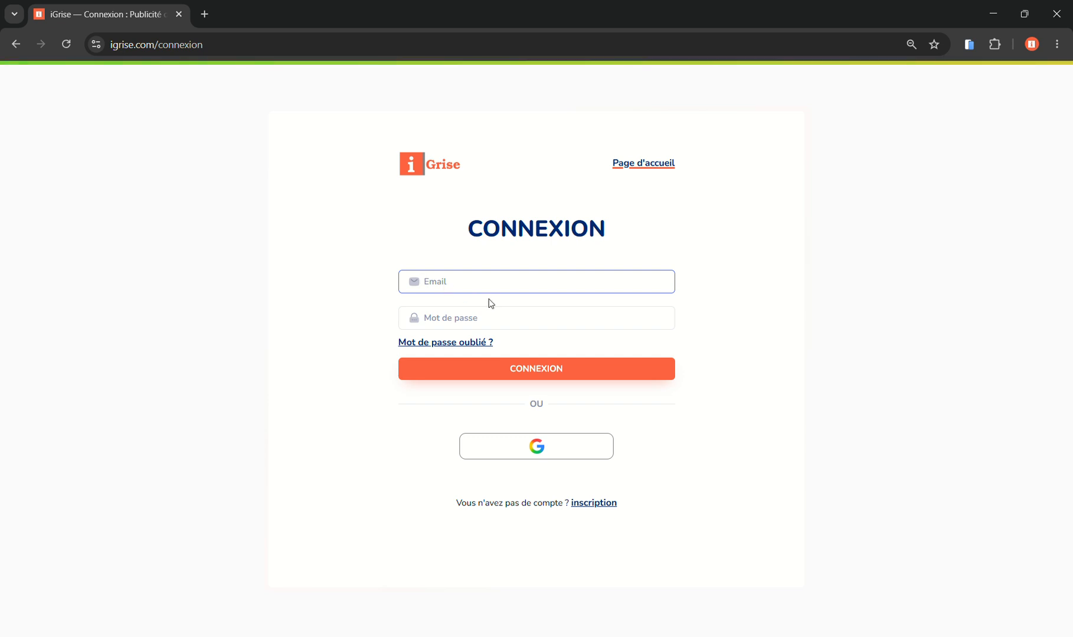
click(508, 324)
click(490, 323)
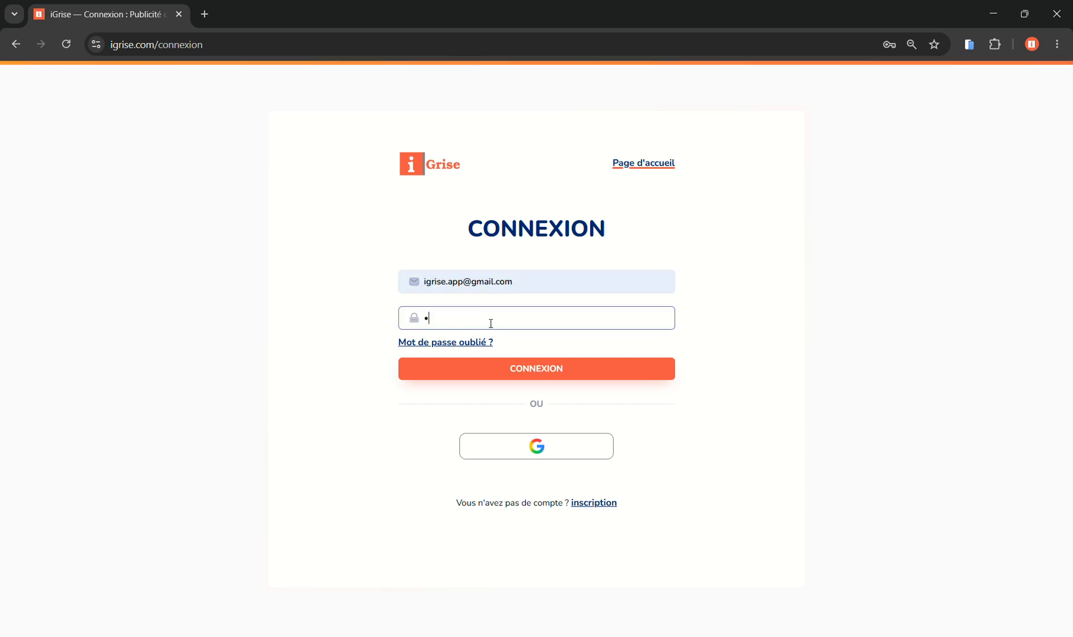
text(••••••••••••)
key(Return)
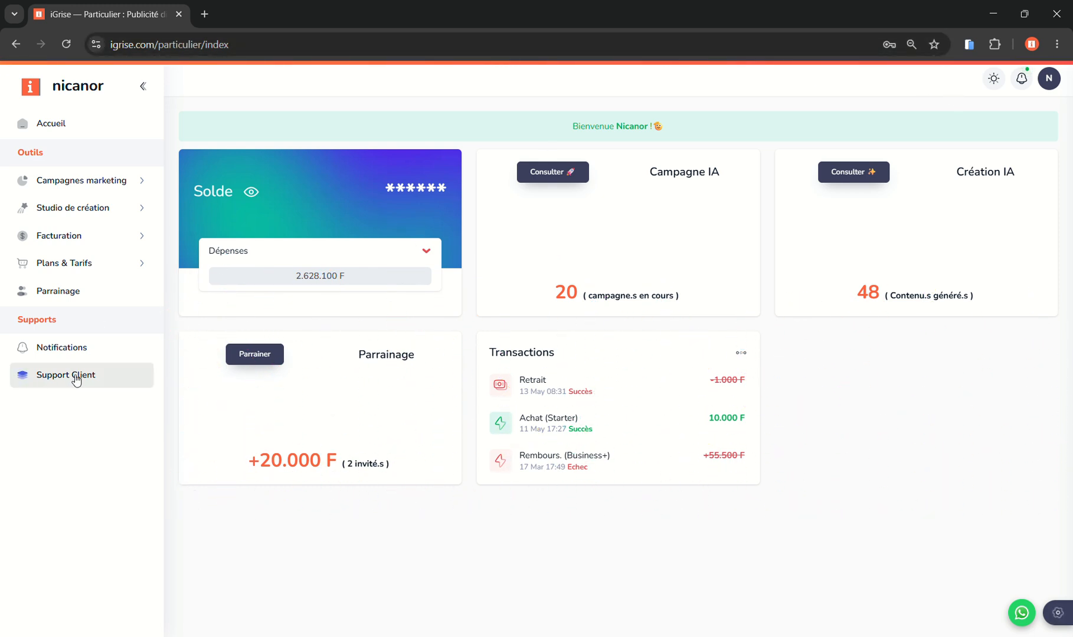
- Open the customer support form and enter "Problème de remboursement" as the subject
click(25, 381)
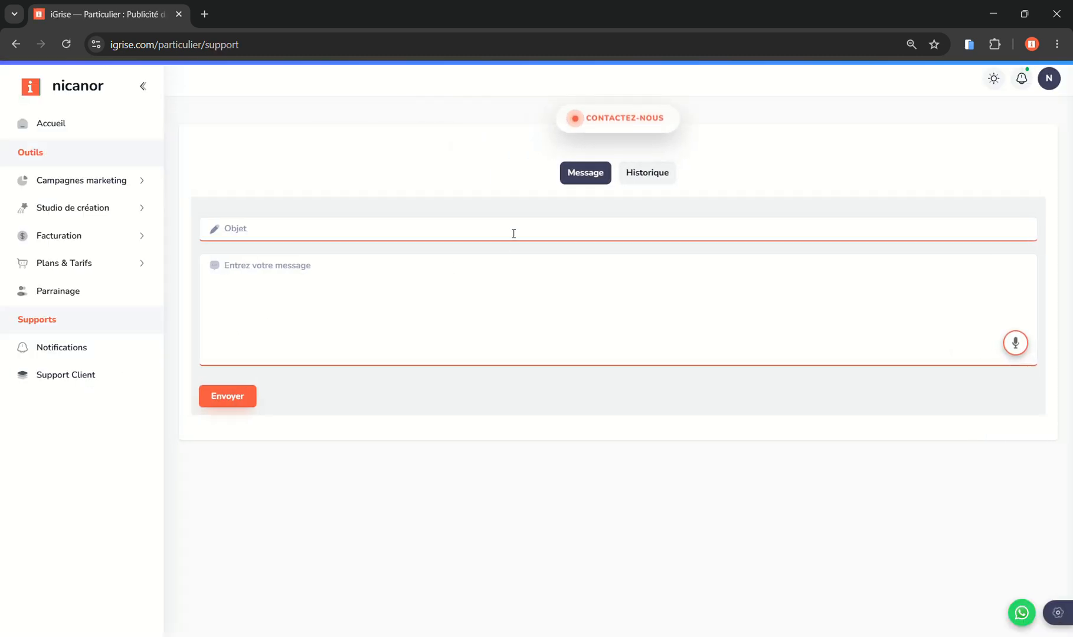
click(340, 240)
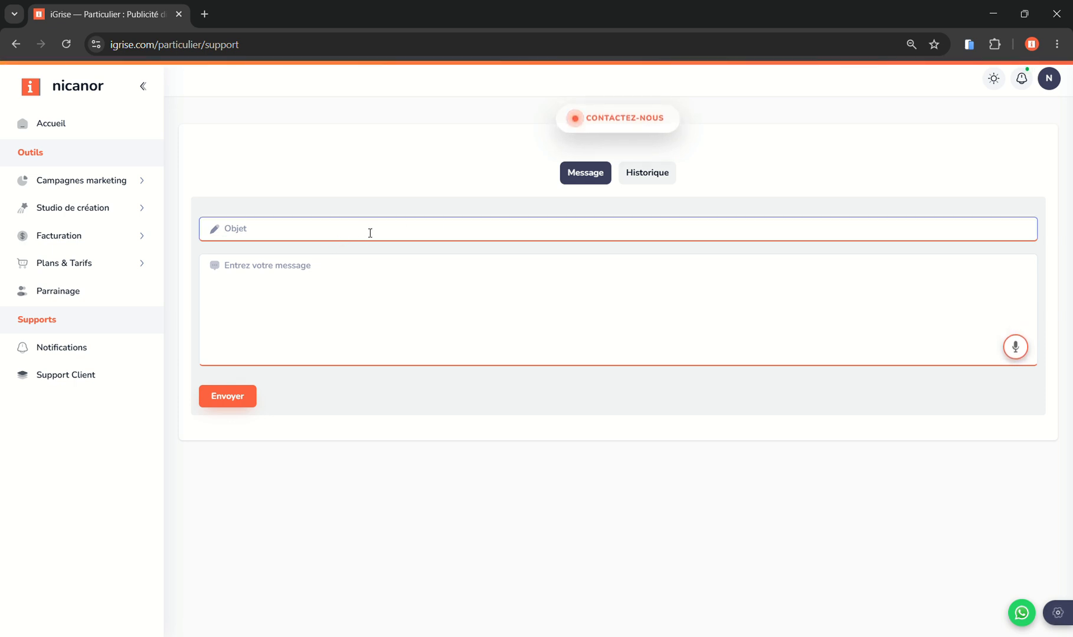
text(Problème de remboursement)
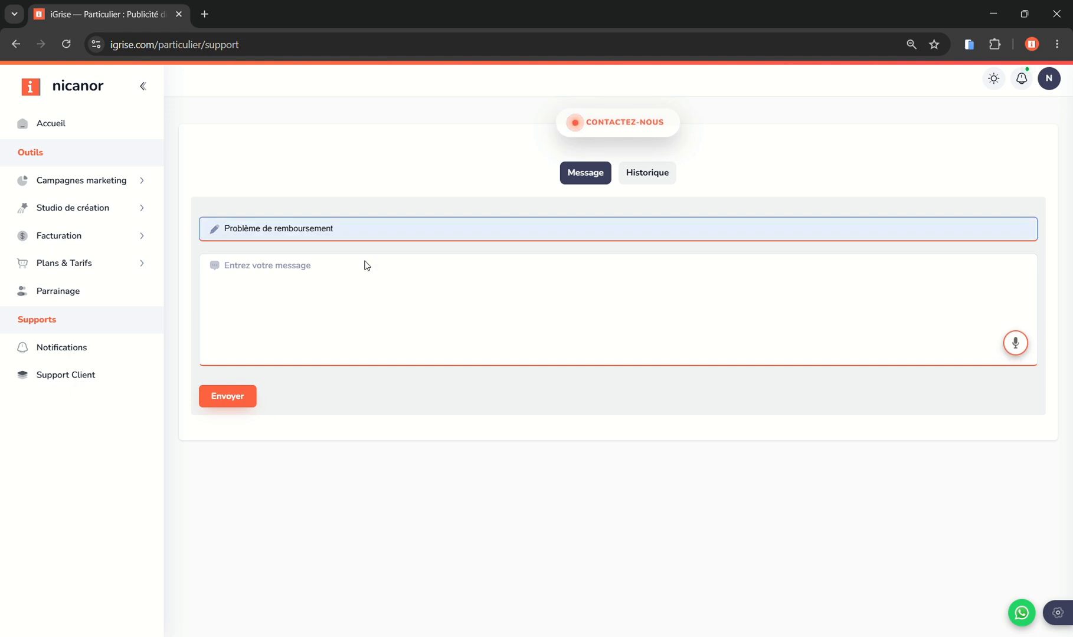
- Write the support message "J'ai un problème au niveau du remboursement d'un plan"
click(327, 299)
text(J'ai u)
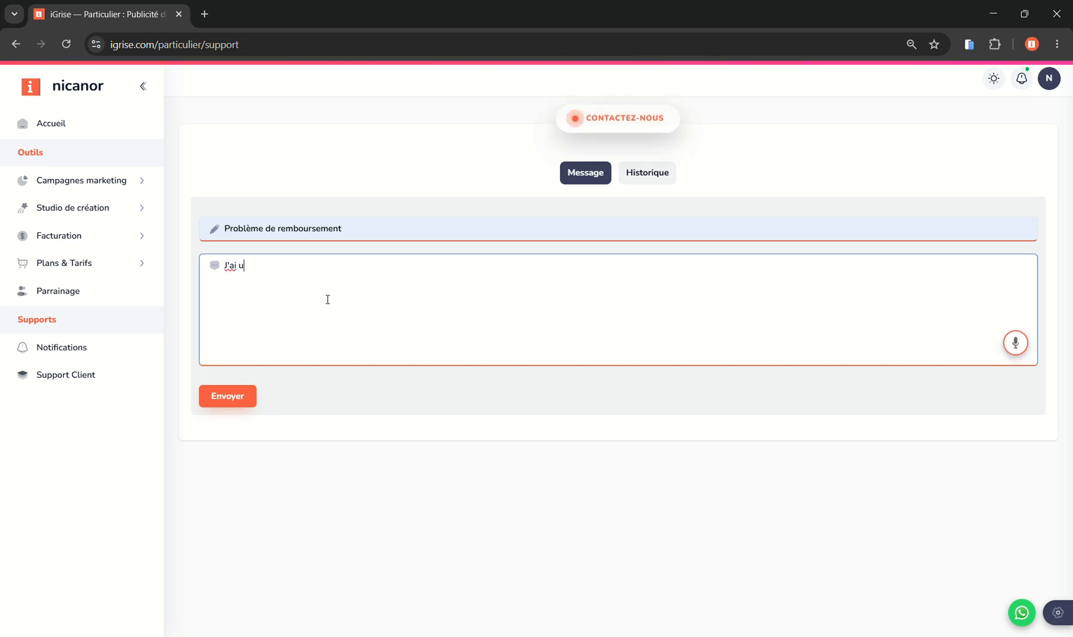
text(n problème au niveau du rembour)
key(BackSpace)
key(BackSpace)
key(BackSpace)
key(BackSpace)
text(mboursement d'un )
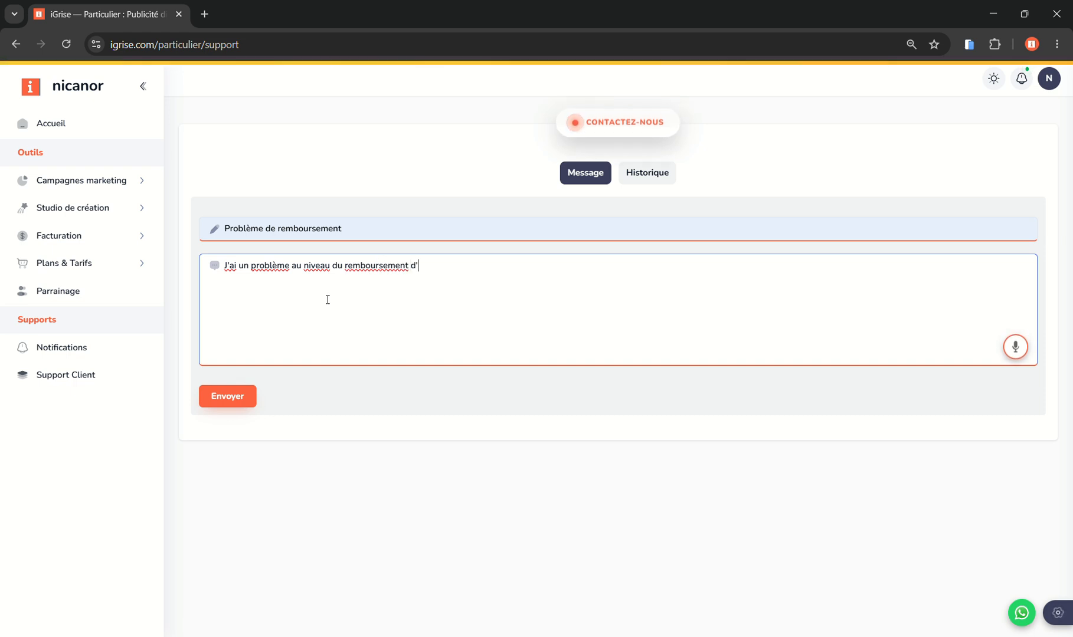
text(plan)
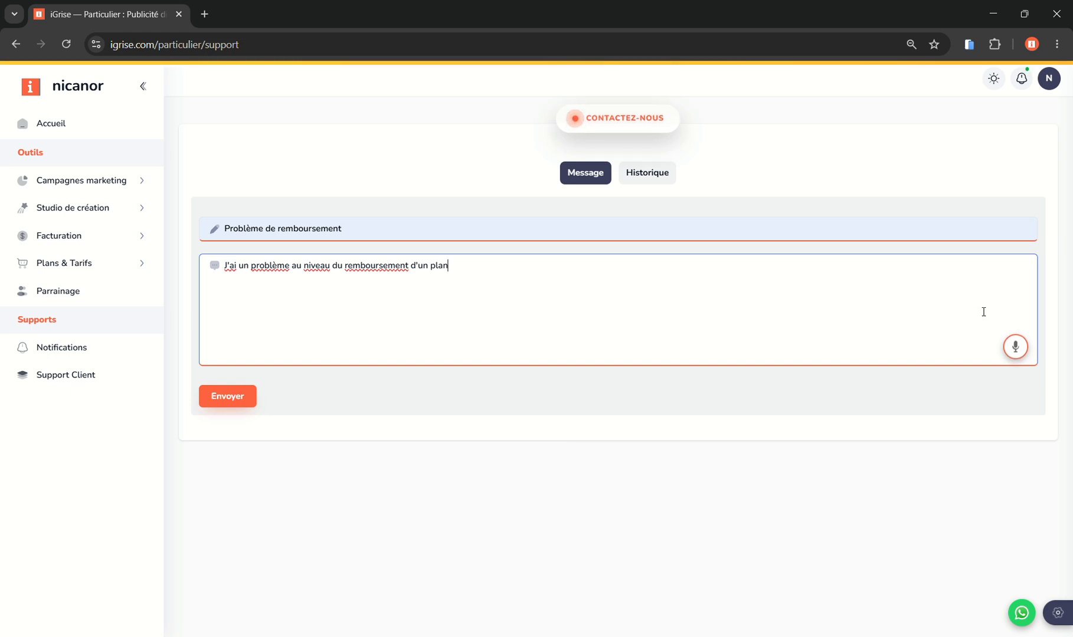
- Try voice dictation for the message and send the support request
click(1019, 346)
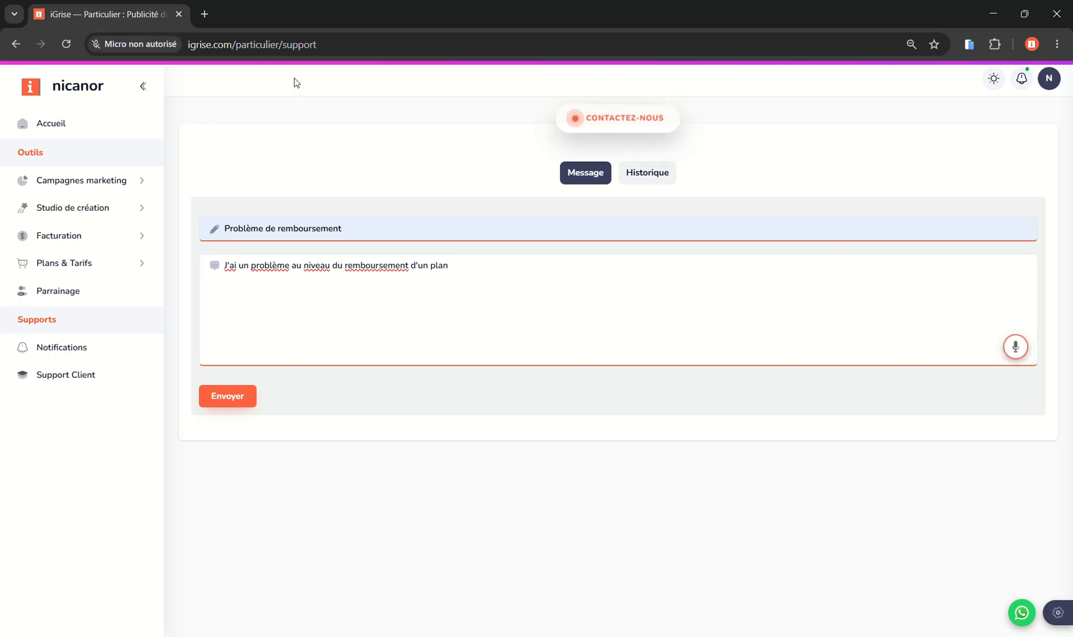
click(499, 292)
click(341, 383)
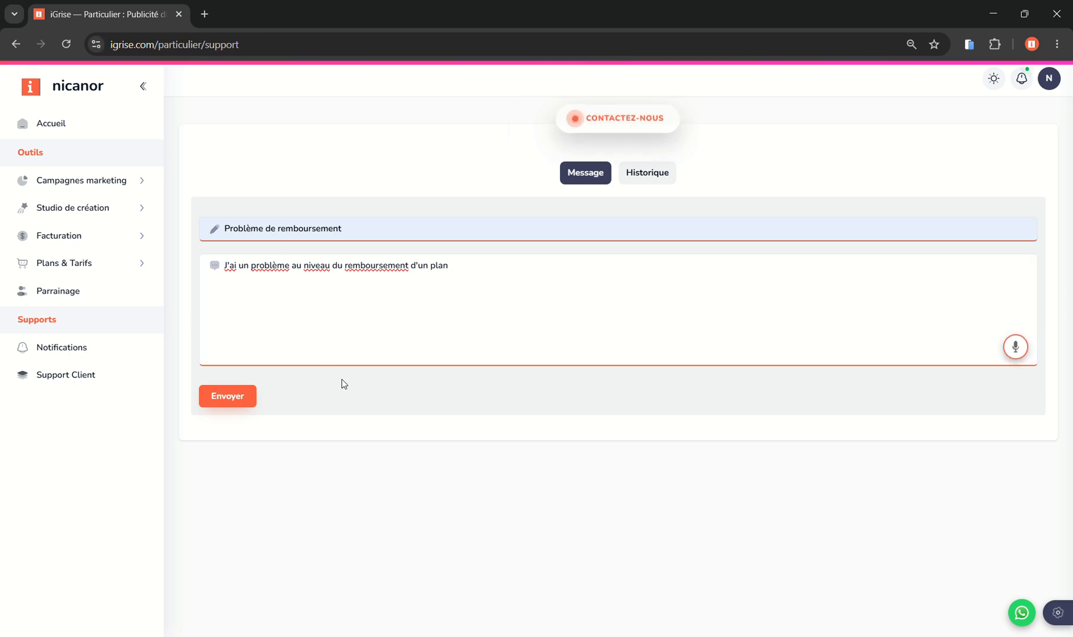
click(225, 398)
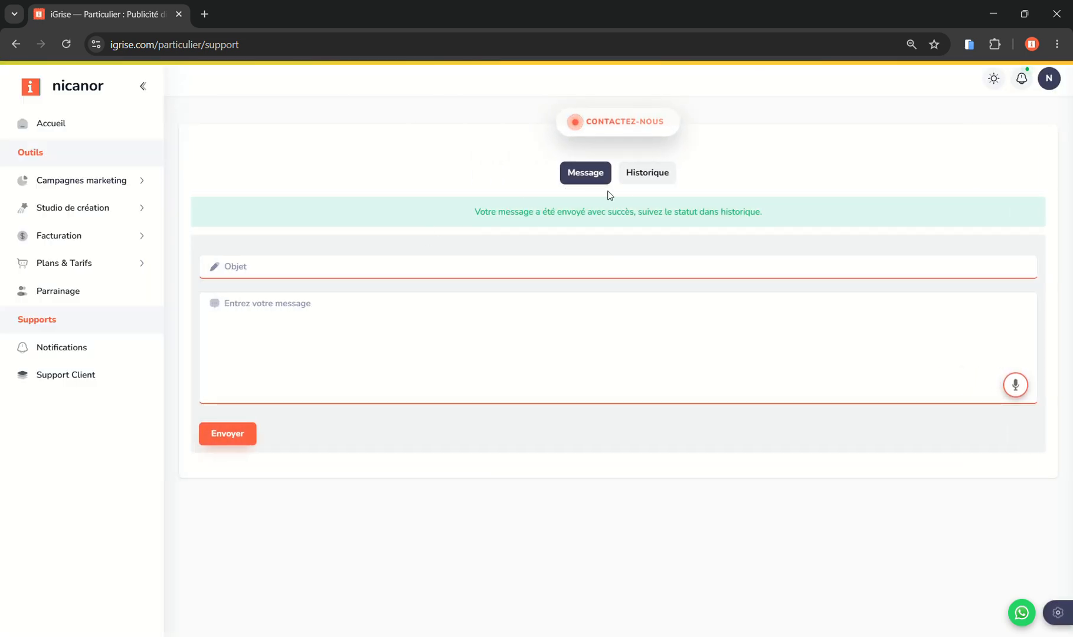
- Examine the subject, message and urgency details of the new refund ticket in the support history
click(649, 178)
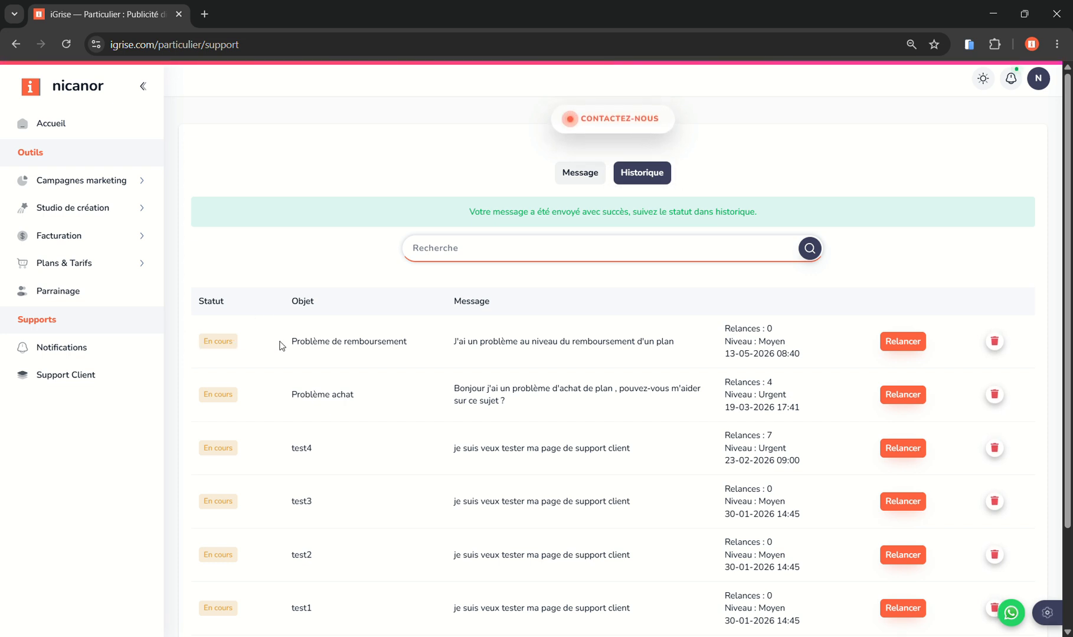
drag(290, 347, 419, 321)
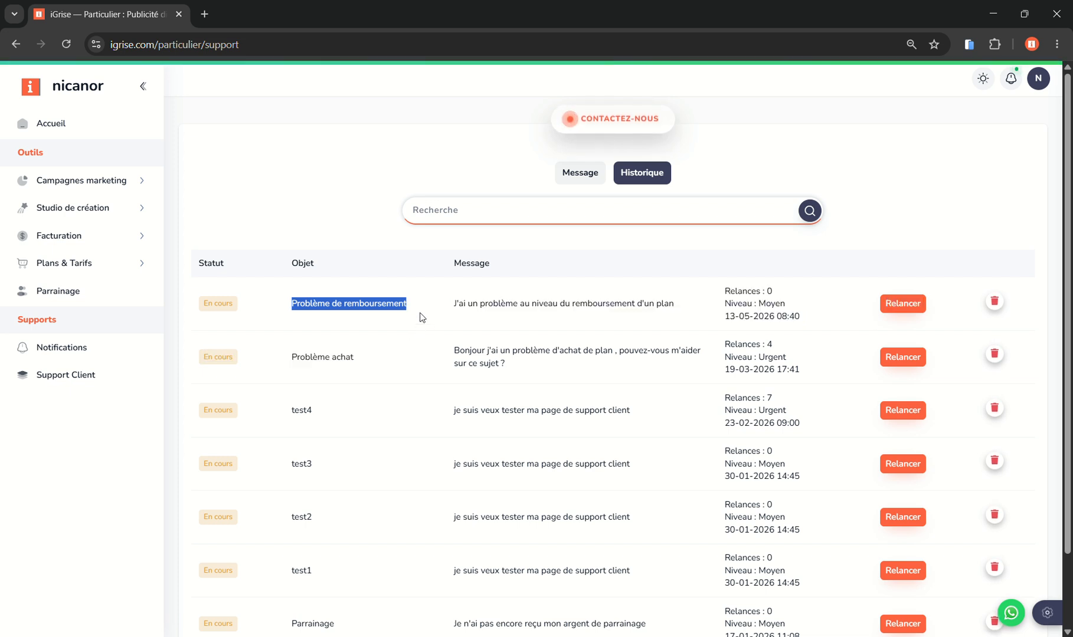
click(421, 317)
drag(453, 303, 676, 304)
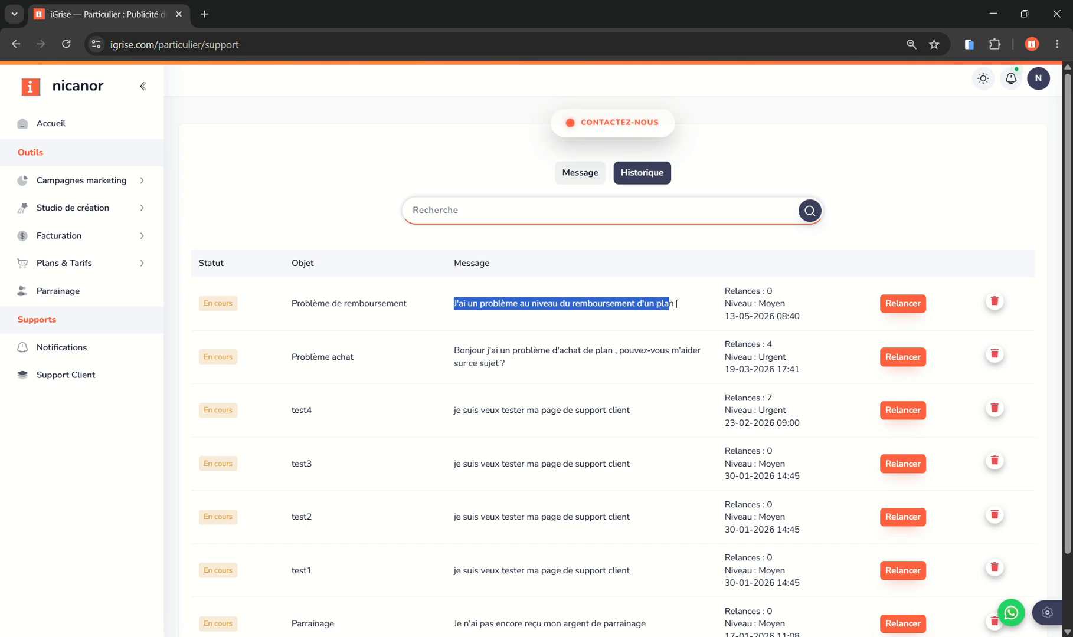
click(793, 305)
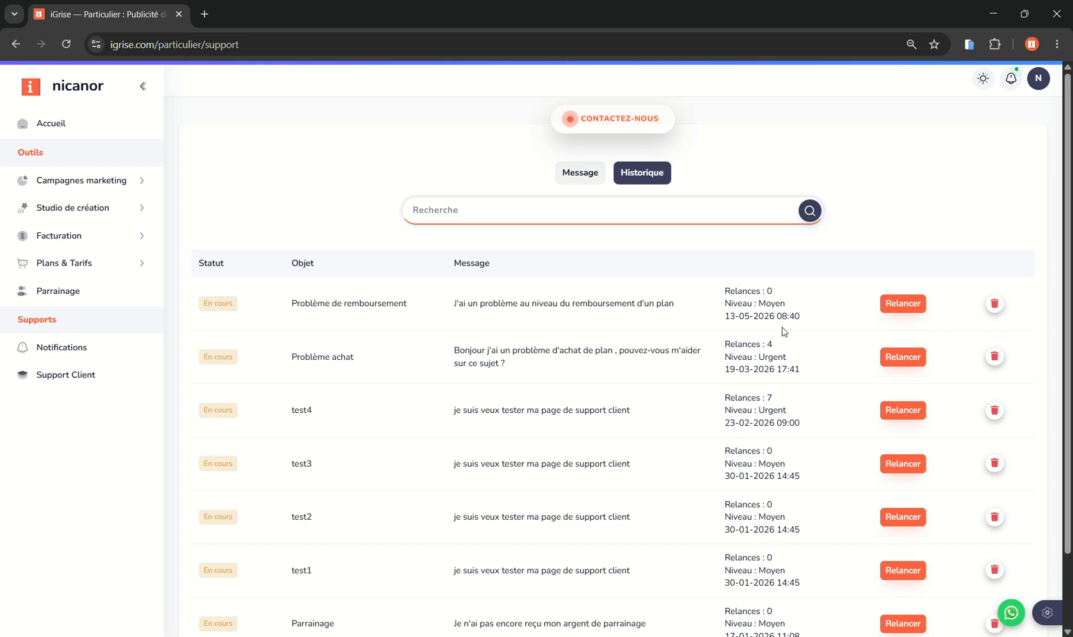
- Send three follow-ups on the new "Problème de remboursement" ticket and check its follow-up count and urgency level
click(903, 304)
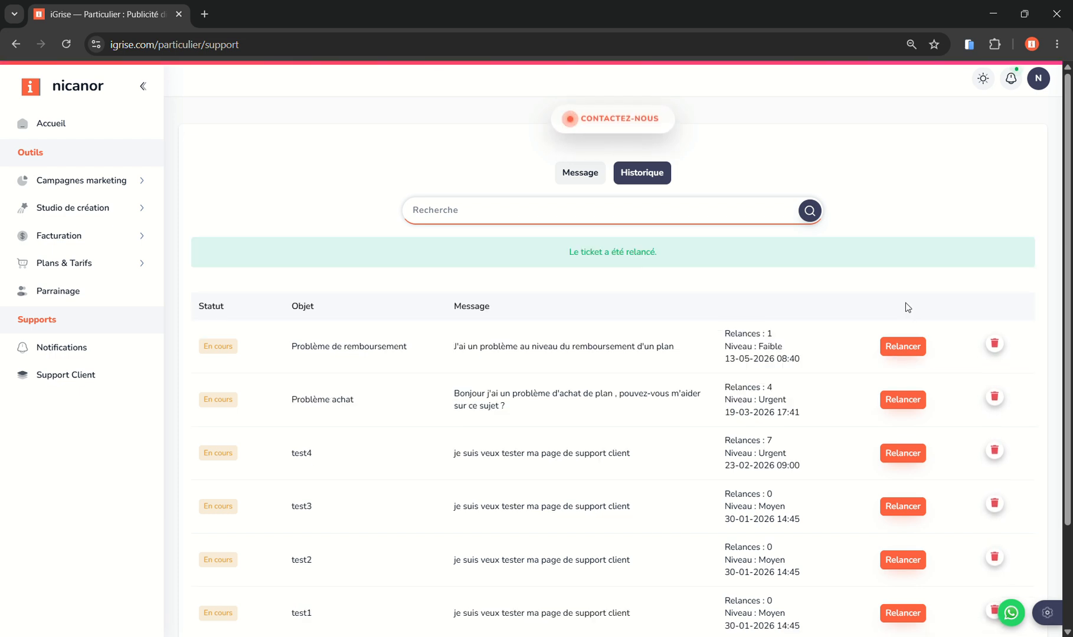
click(881, 351)
double_click(769, 372)
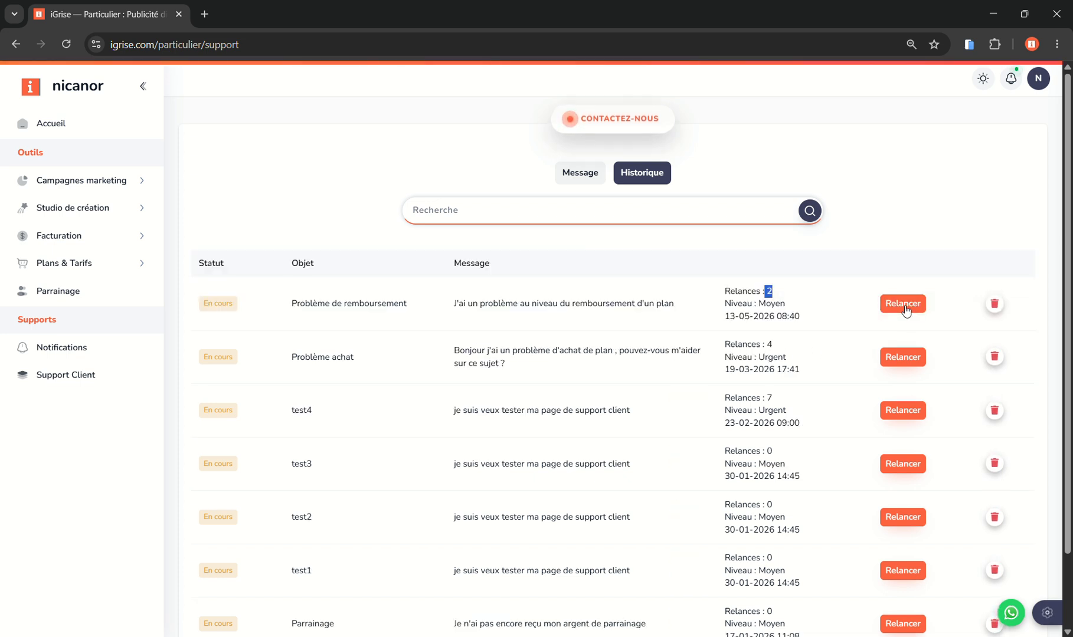
click(906, 305)
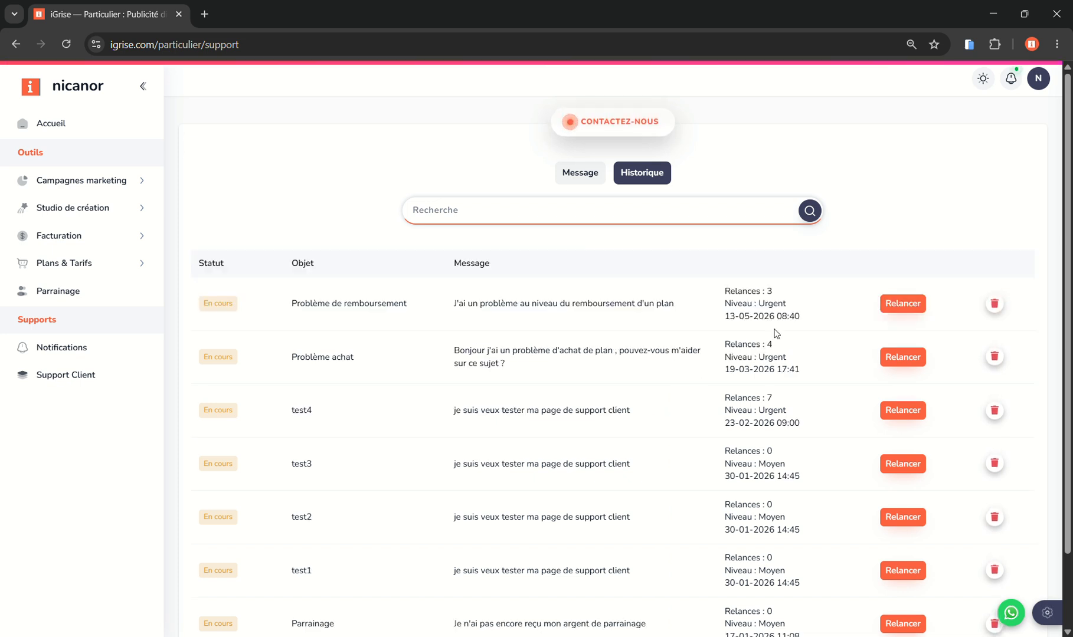
drag(791, 305, 725, 304)
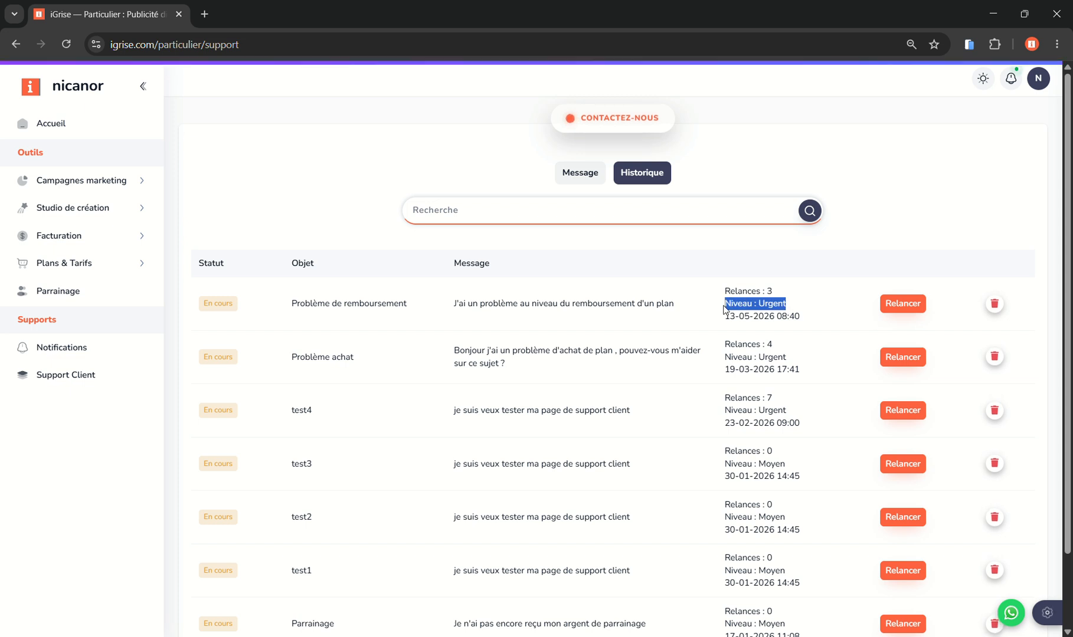
click(791, 312)
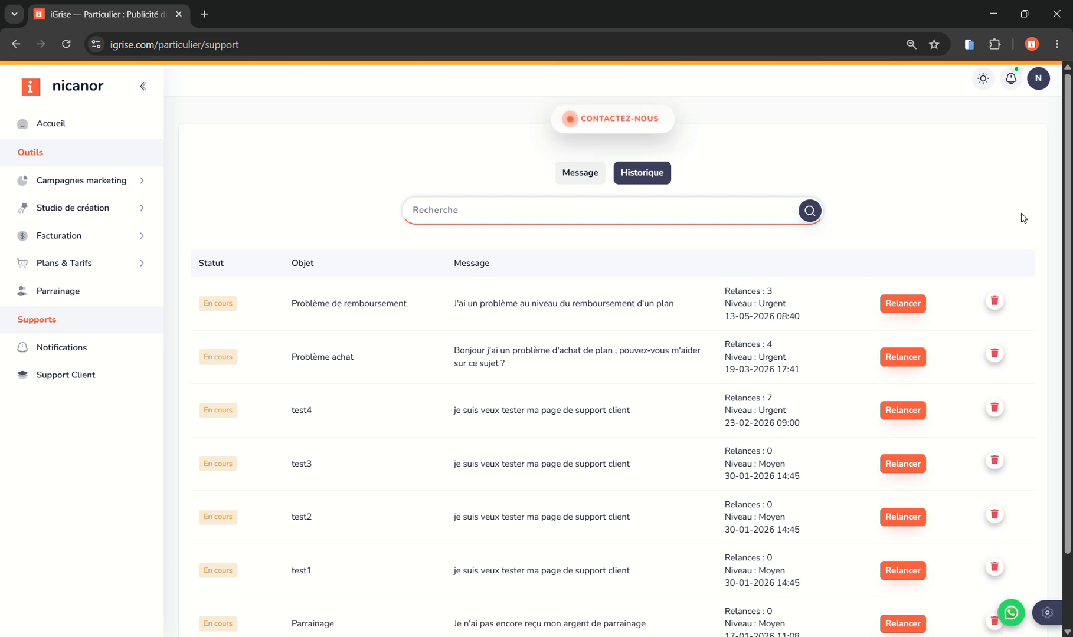
- Delete the newest "Problème de remboursement" ticket and return to the support history
click(996, 299)
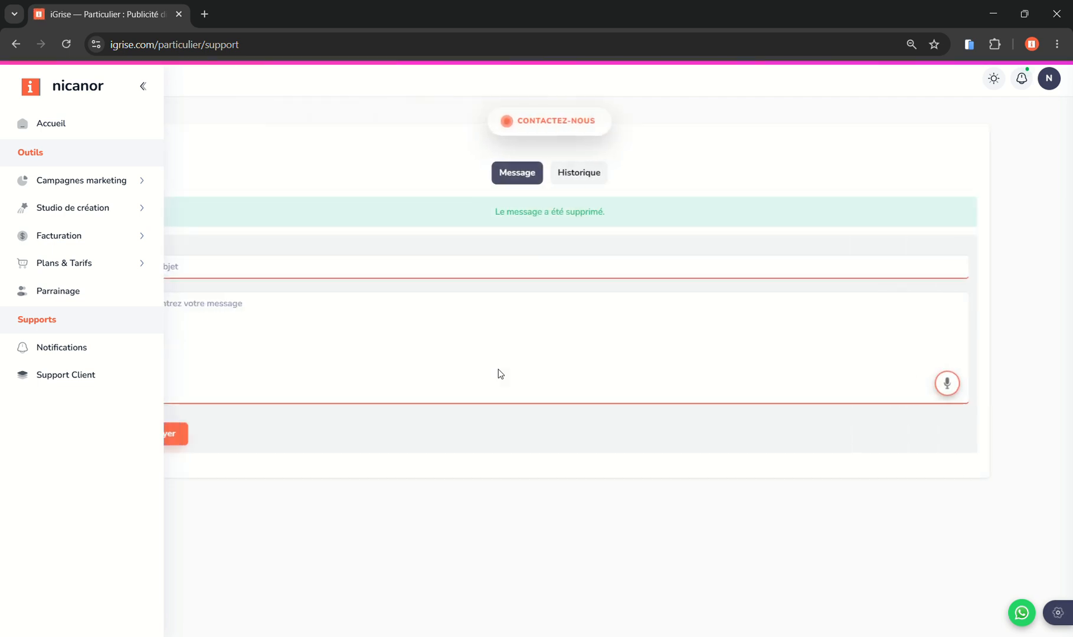
click(663, 173)
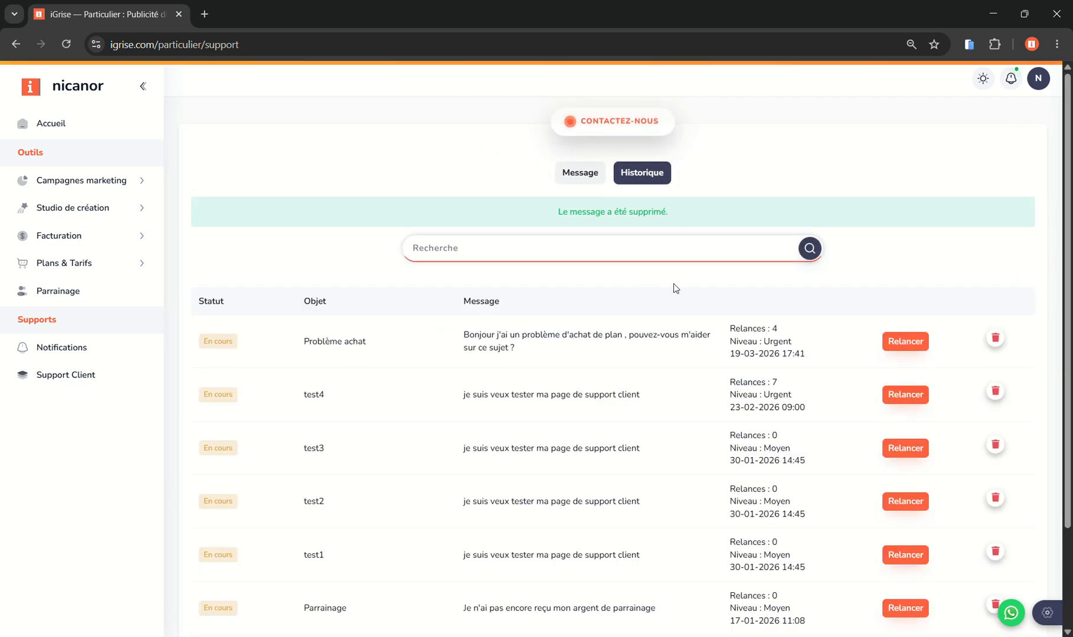
click(582, 176)
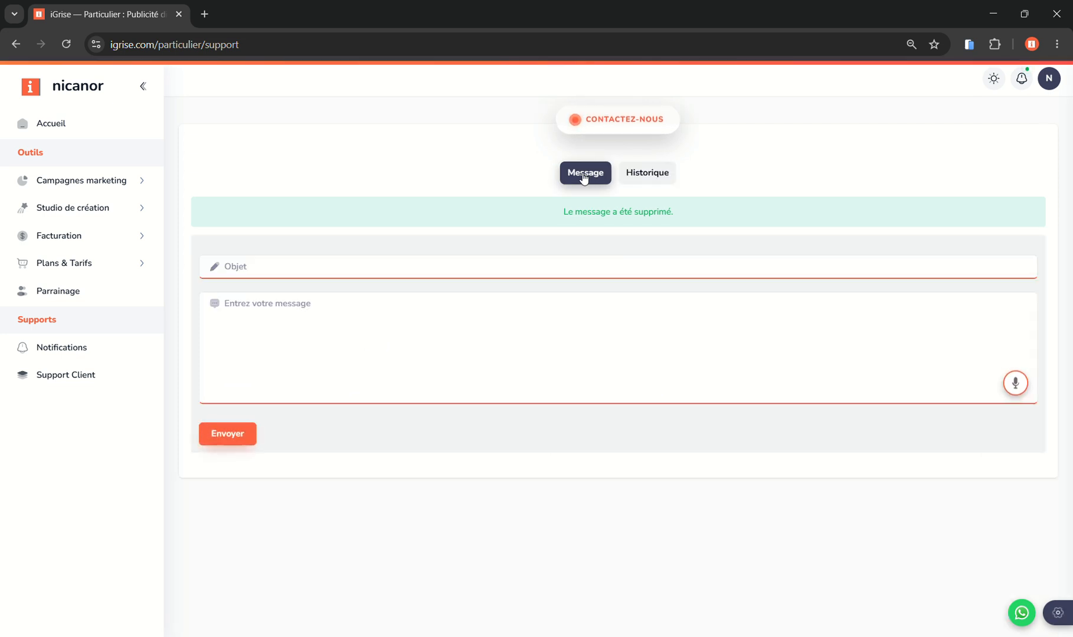
click(657, 171)
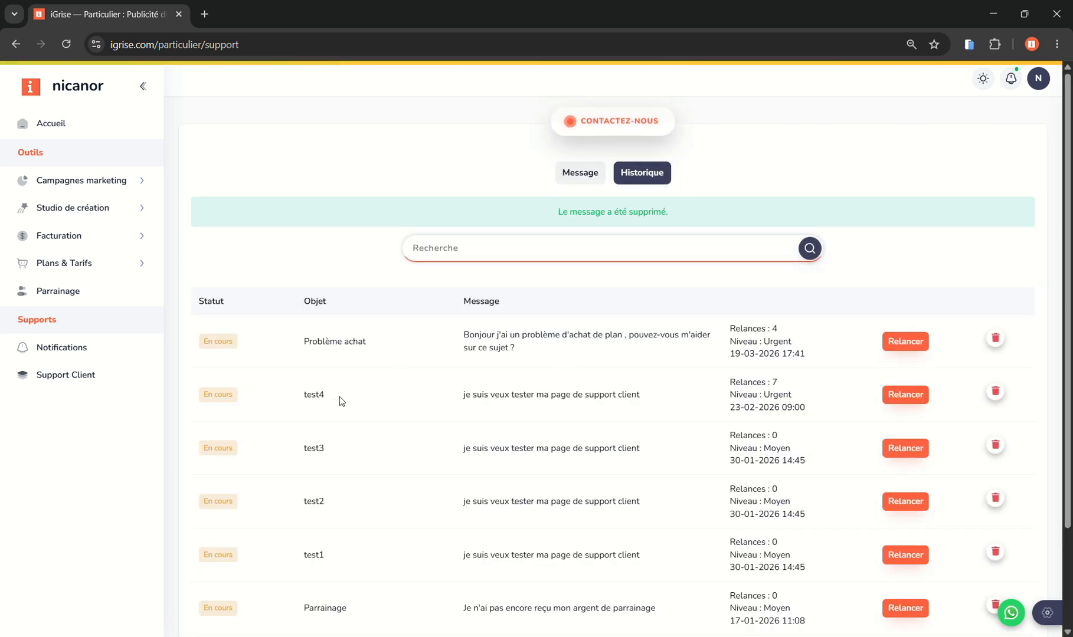
- Send a follow-up on the "Problème achat" ticket and show page 2 of the support history
click(902, 341)
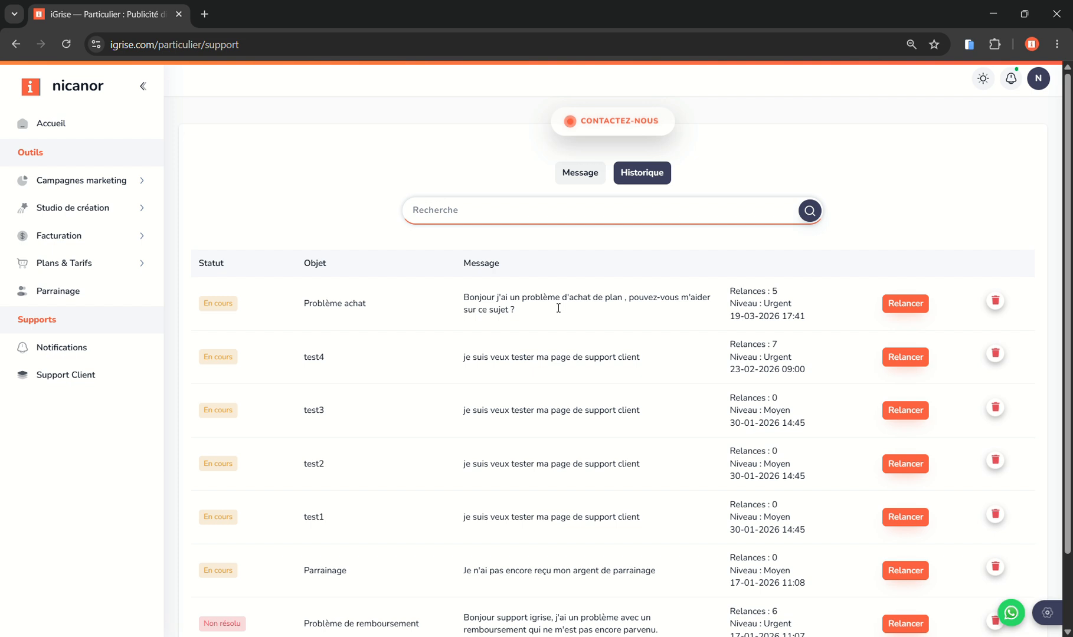
scroll(234, 399, down, 2)
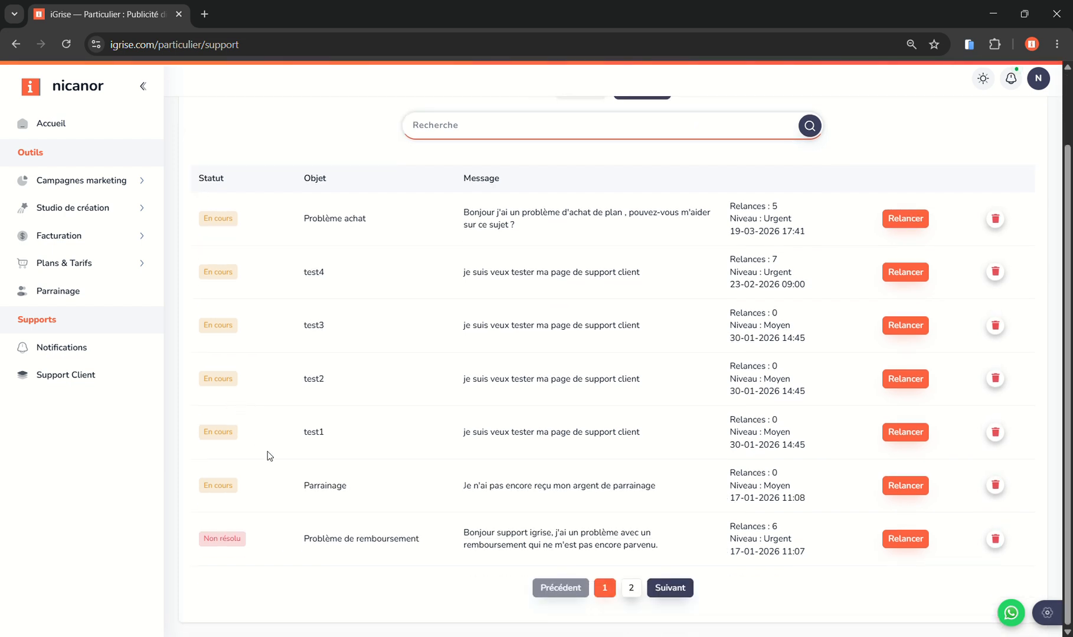
click(632, 593)
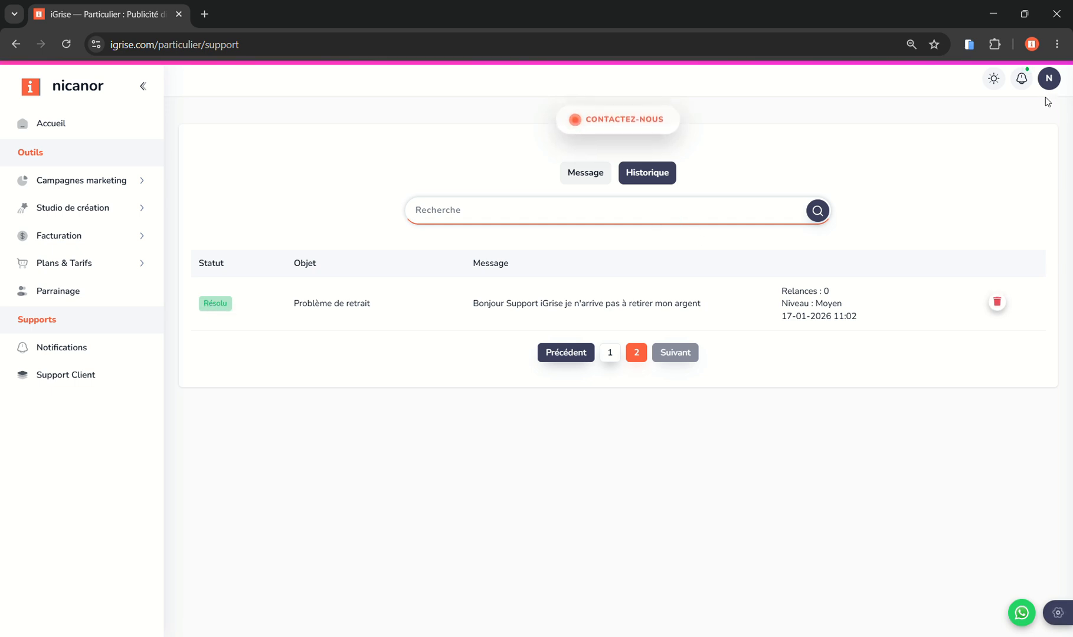
- View the account menu and the notifications page, and return to the support history
click(1048, 80)
click(861, 158)
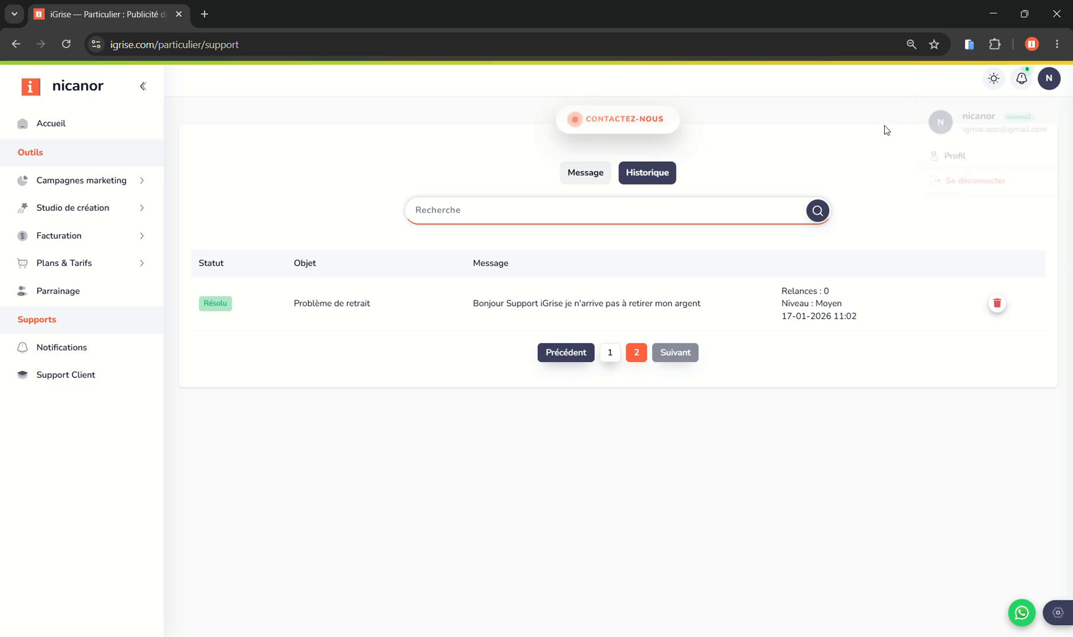
click(71, 348)
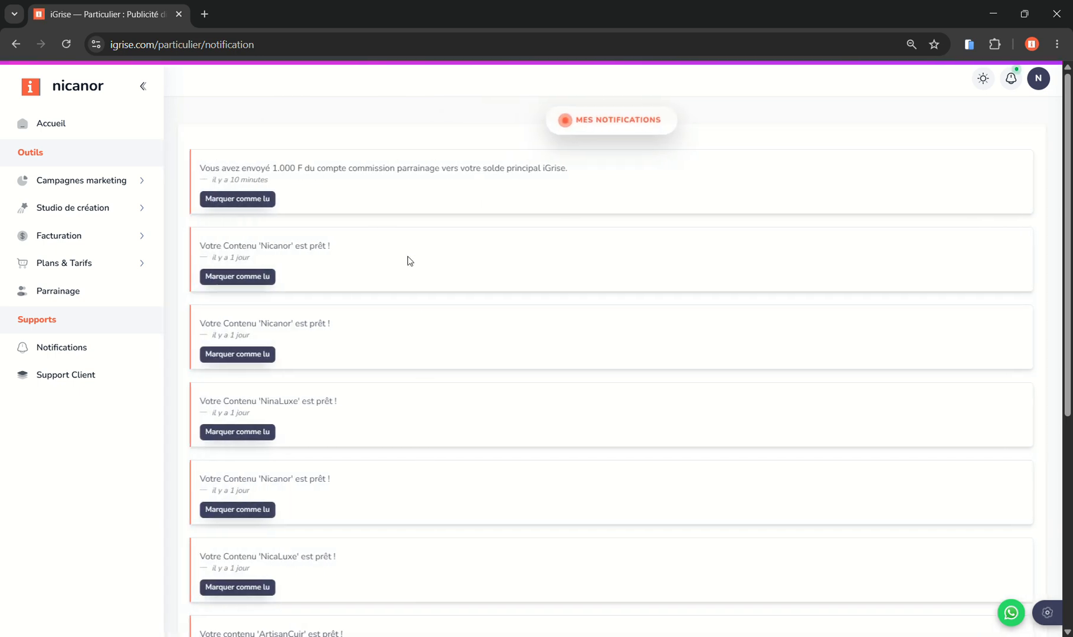
click(16, 45)
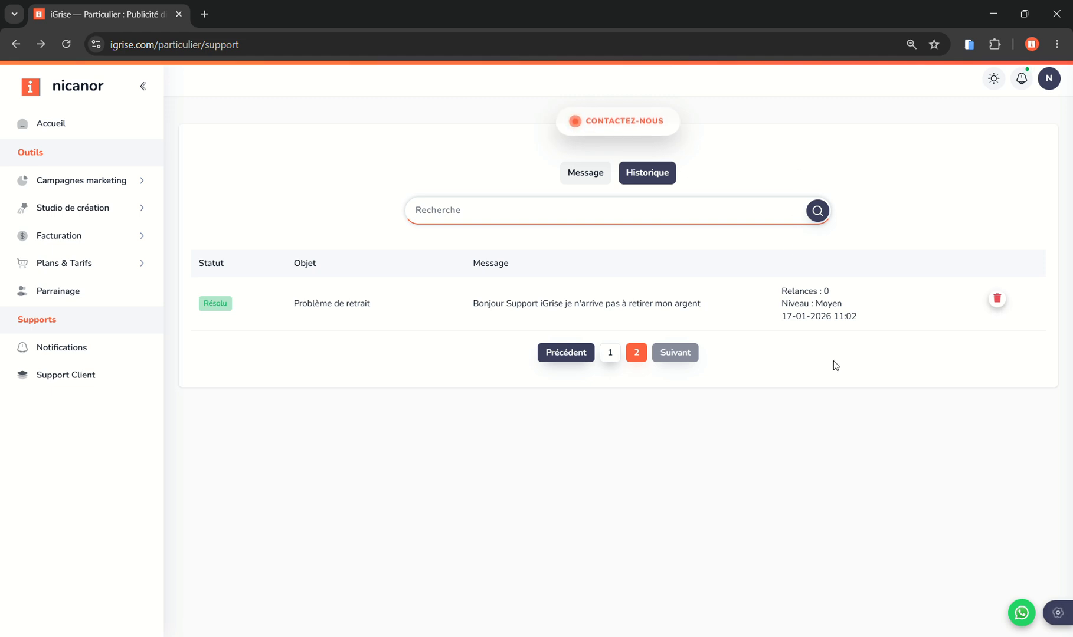
- View the WhatsApp support contact page, decline launching the WhatsApp app and close the page
click(1021, 614)
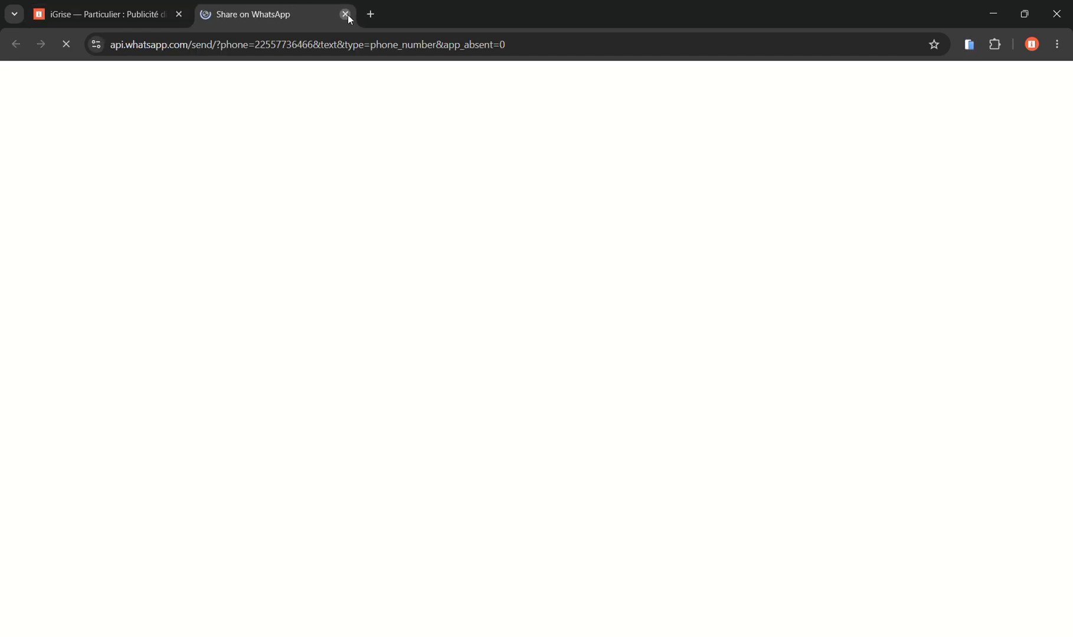
click(345, 14)
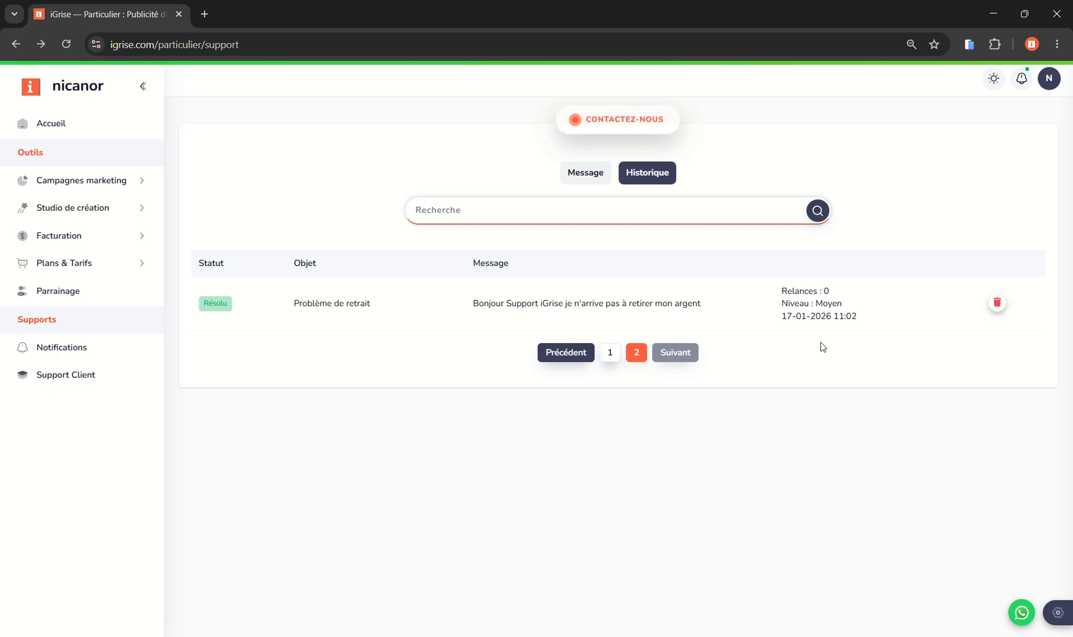
click(1022, 613)
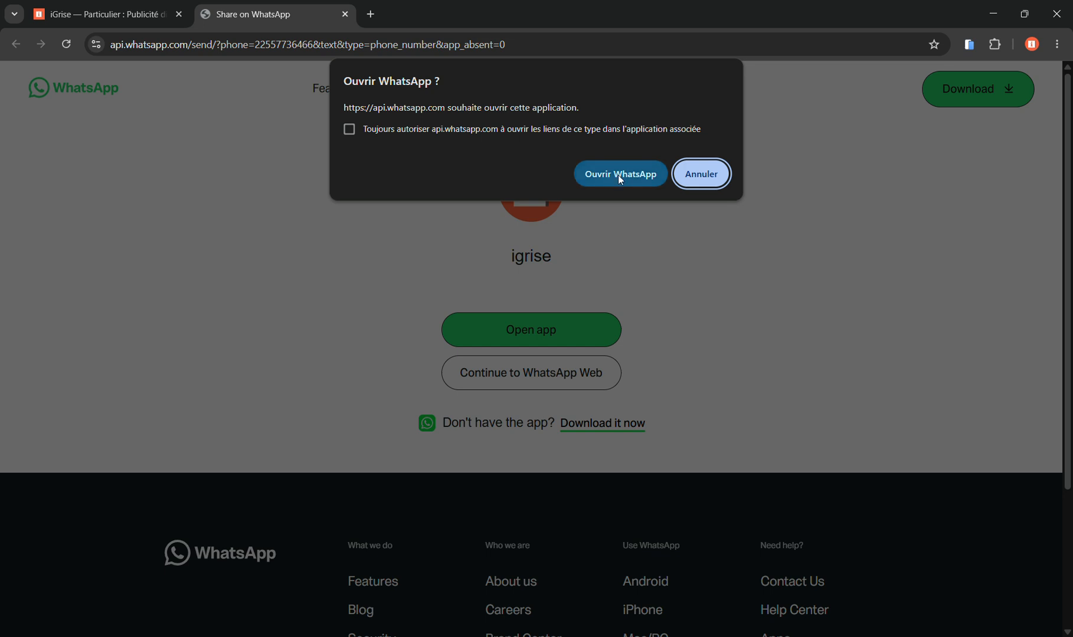
click(700, 175)
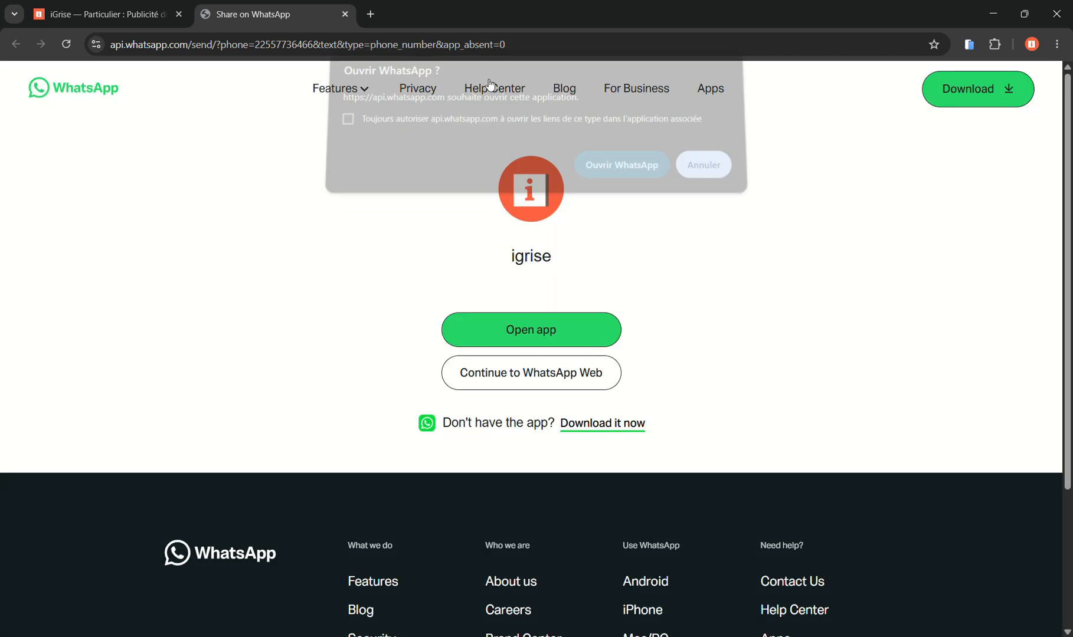
click(346, 14)
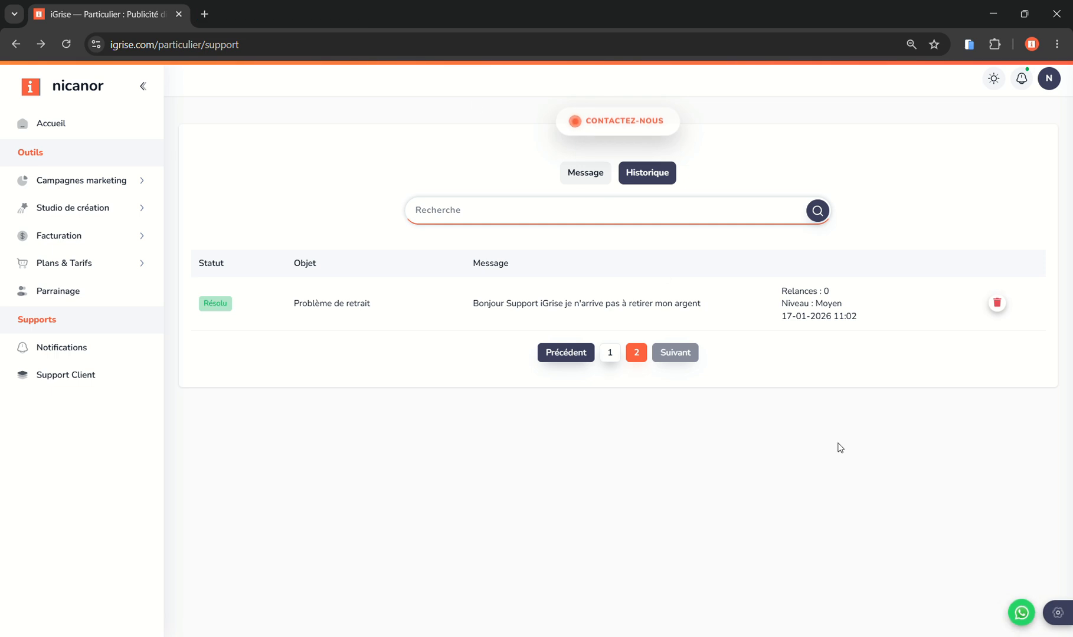